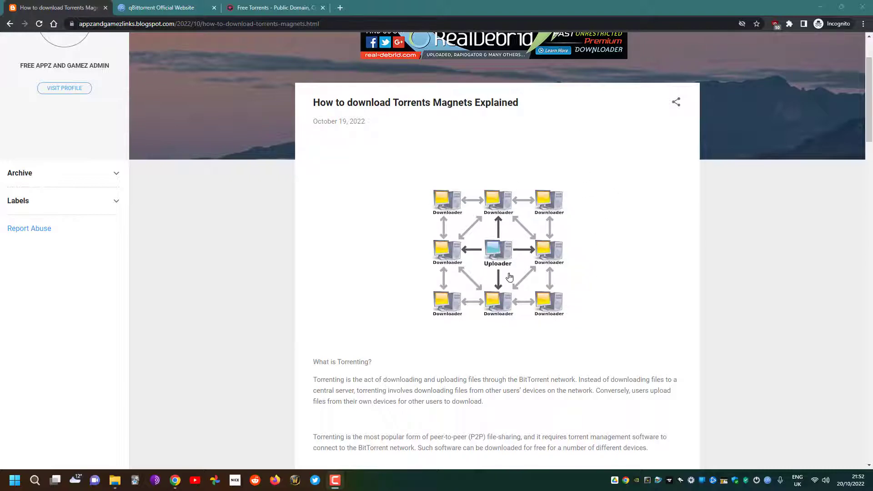
- Scroll around the top of the blog post and clear an accidental selection in the title
scroll(595, 243, down, 4)
scroll(595, 243, down, 2)
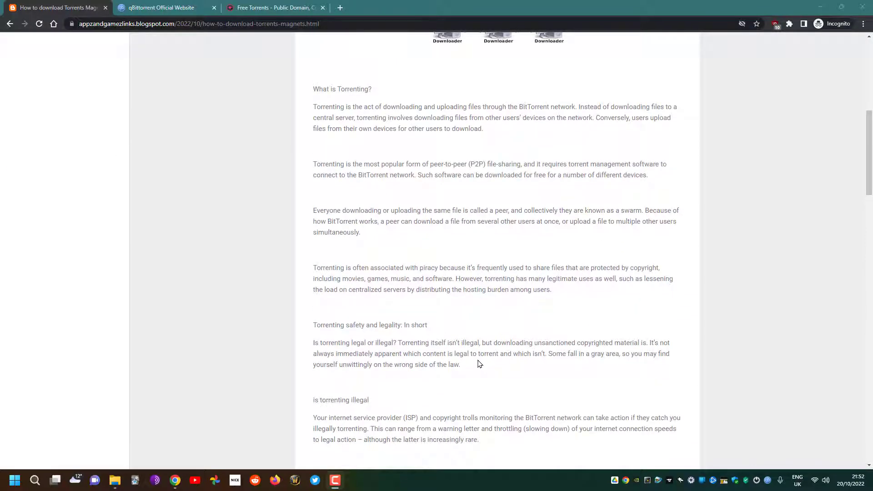
scroll(542, 316, up, 5)
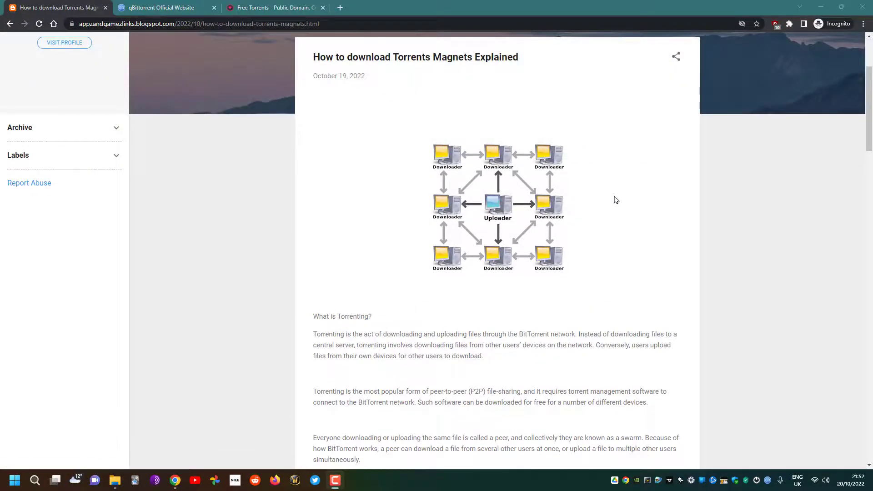
scroll(616, 200, up, 1)
scroll(616, 200, down, 1)
scroll(636, 165, up, 2)
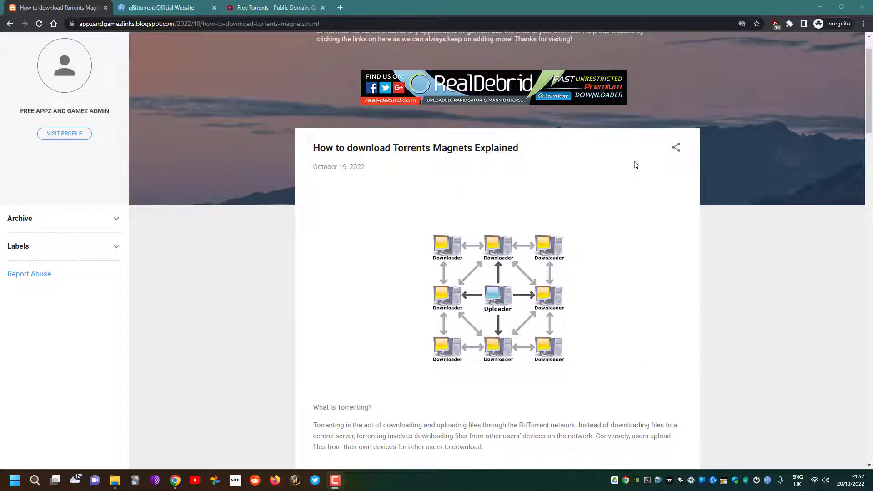
scroll(636, 165, up, 1)
drag(416, 194, 500, 196)
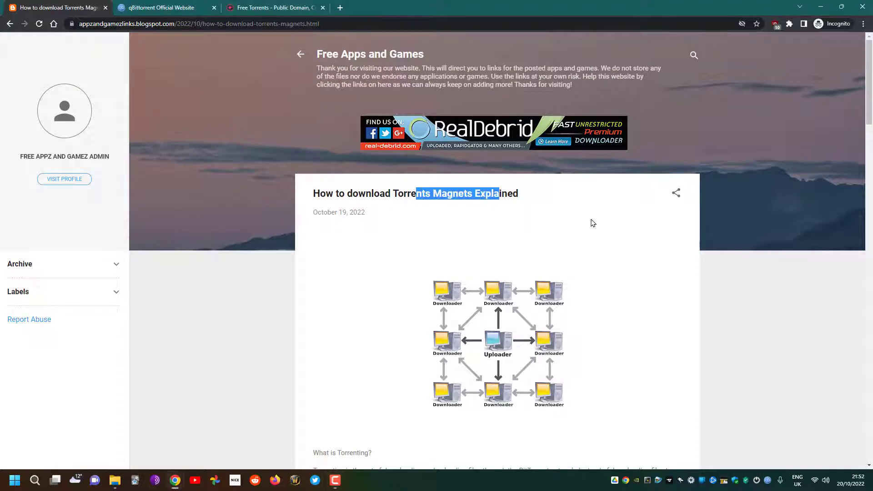
click(593, 223)
scroll(593, 223, down, 1)
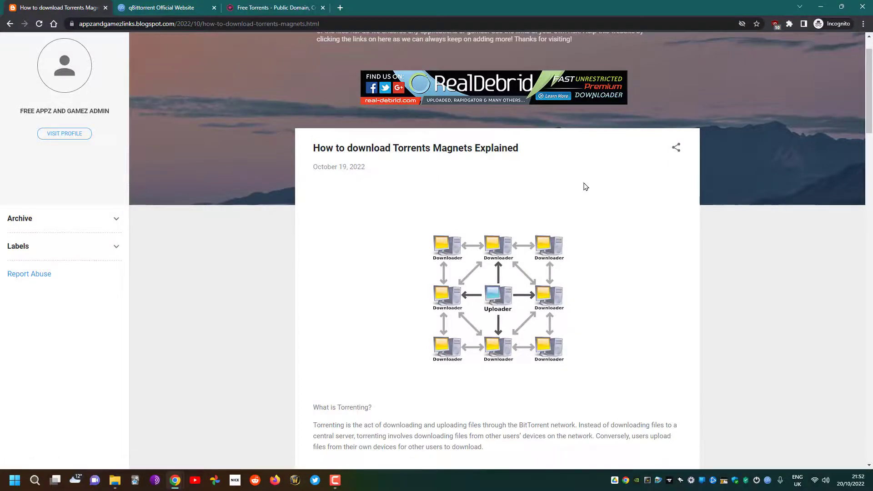
- Scroll down past the qBittorrent banner to the qBittorrent Features list mentioning magnet links
scroll(590, 180, down, 3)
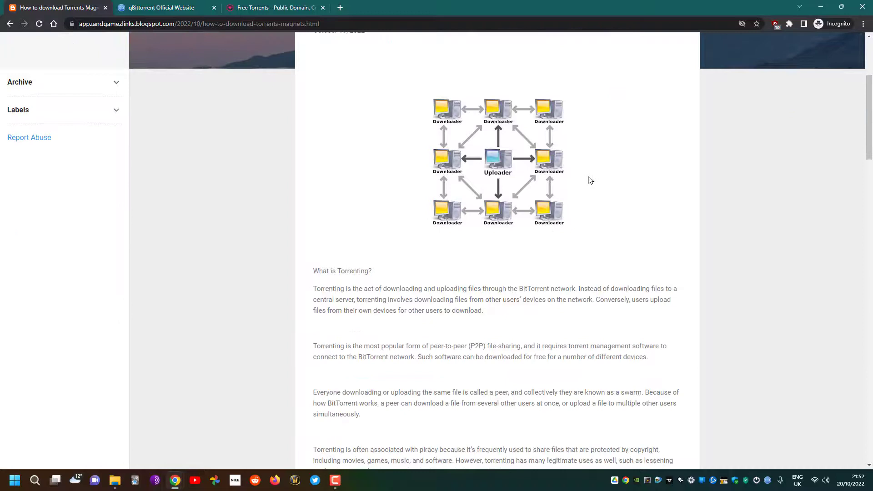
scroll(590, 179, down, 4)
scroll(588, 177, up, 4)
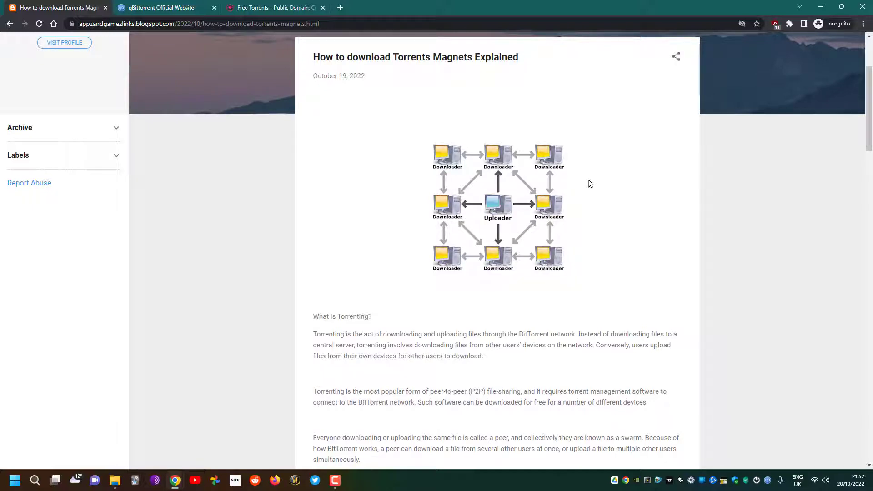
scroll(591, 184, down, 10)
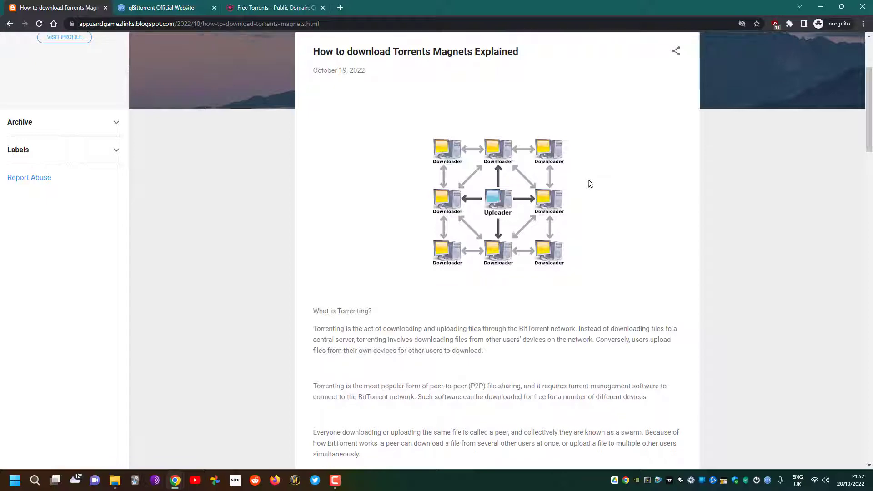
scroll(590, 184, down, 2)
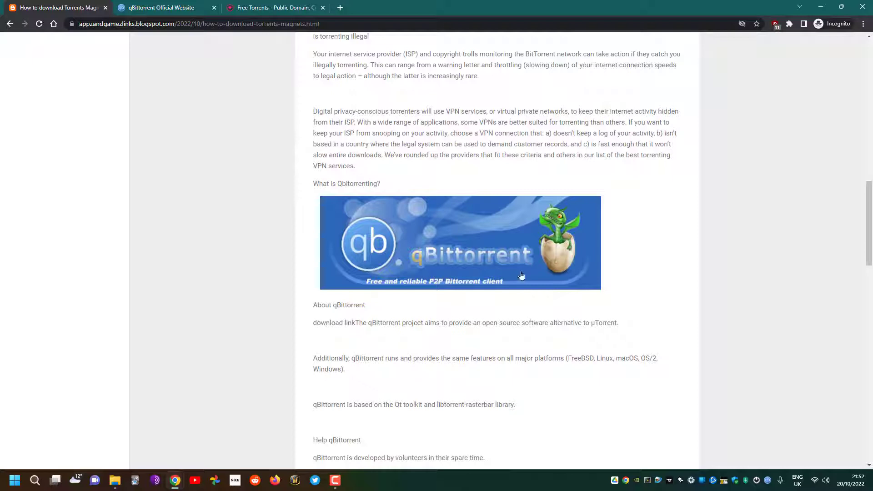
scroll(453, 152, down, 4)
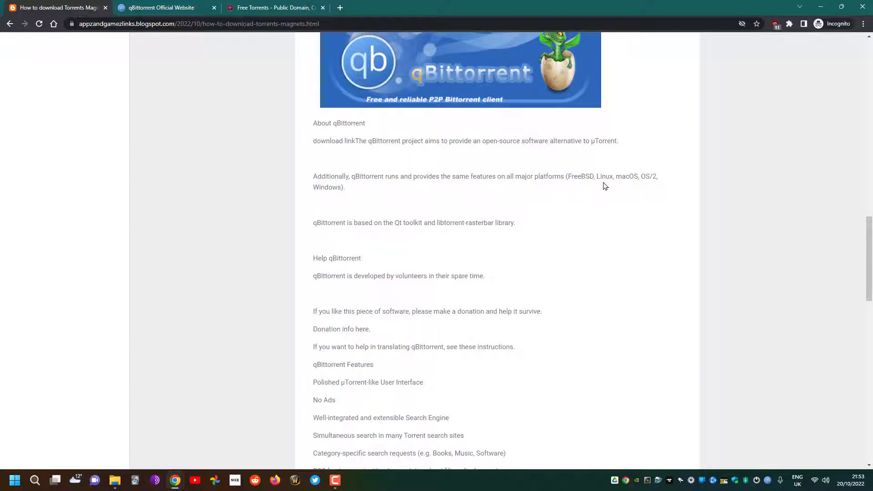
scroll(606, 186, down, 2)
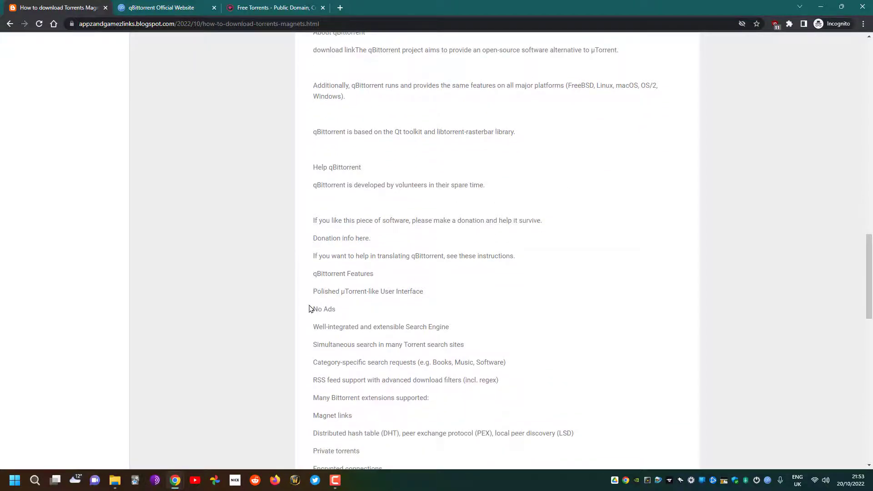
scroll(537, 298, down, 2)
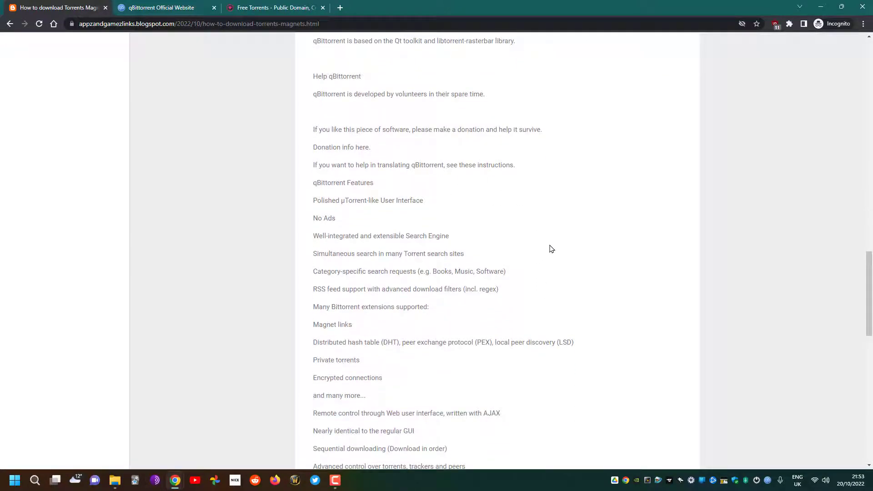
- Glance at the qBittorrent official site and blog post, then open WebTorrent's Free Torrents page
click(171, 5)
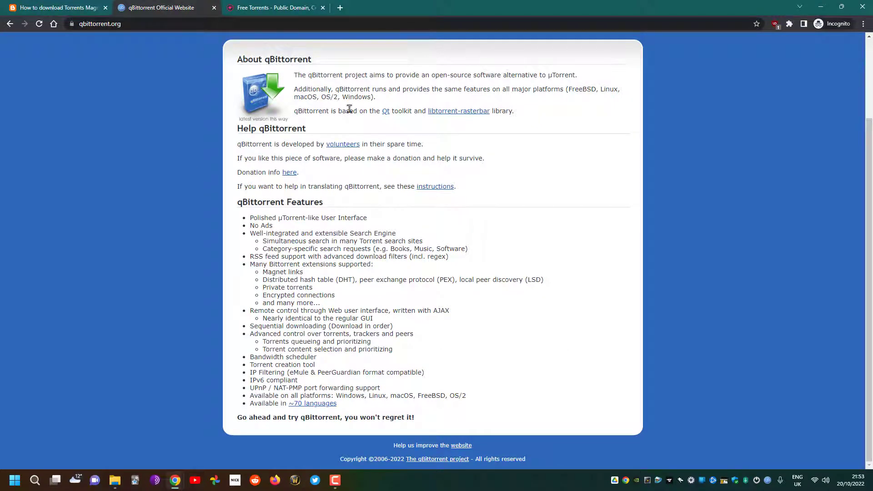
click(92, 11)
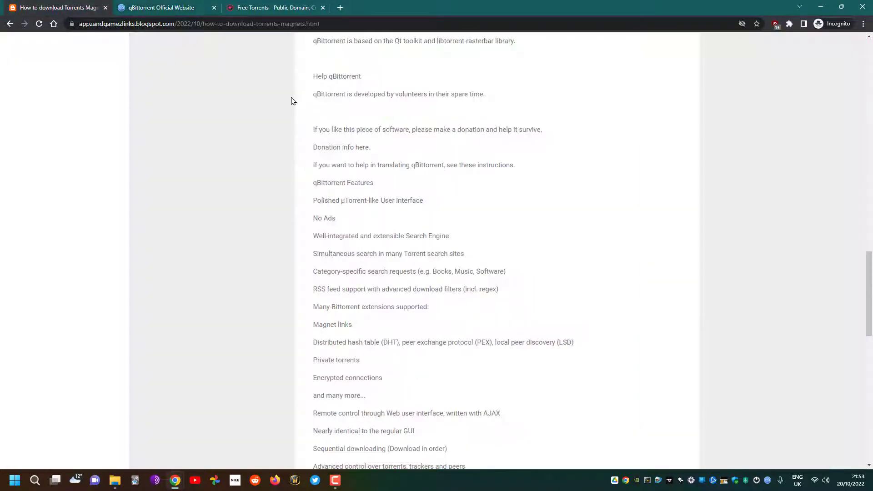
scroll(591, 190, down, 6)
scroll(361, 354, down, 1)
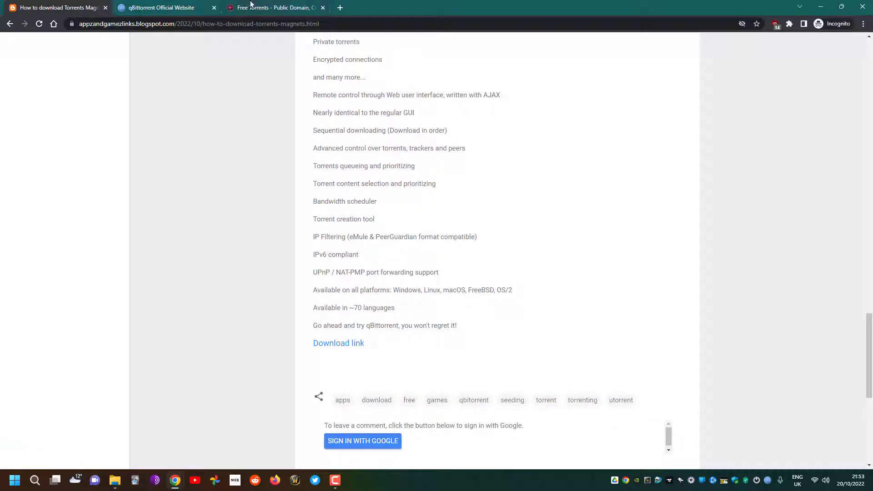
click(178, 6)
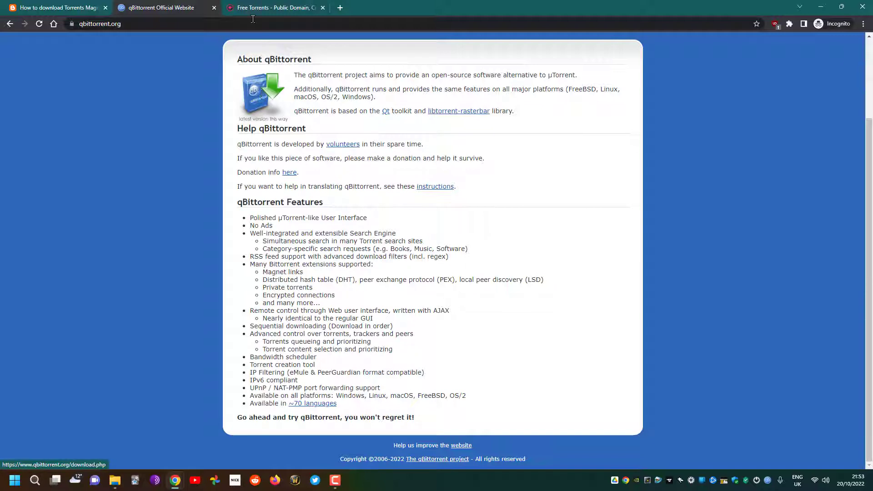
click(275, 8)
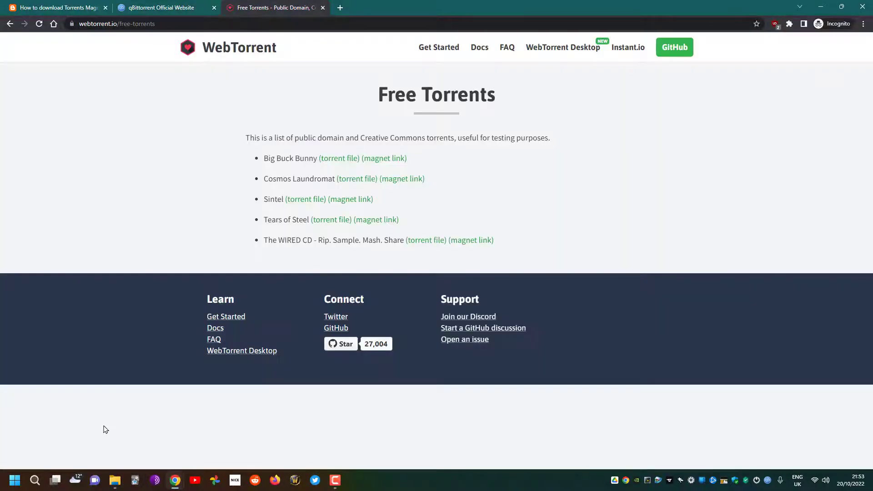
- Launch qBittorrent from Windows search and place its restored window over the Free Torrents page
click(34, 480)
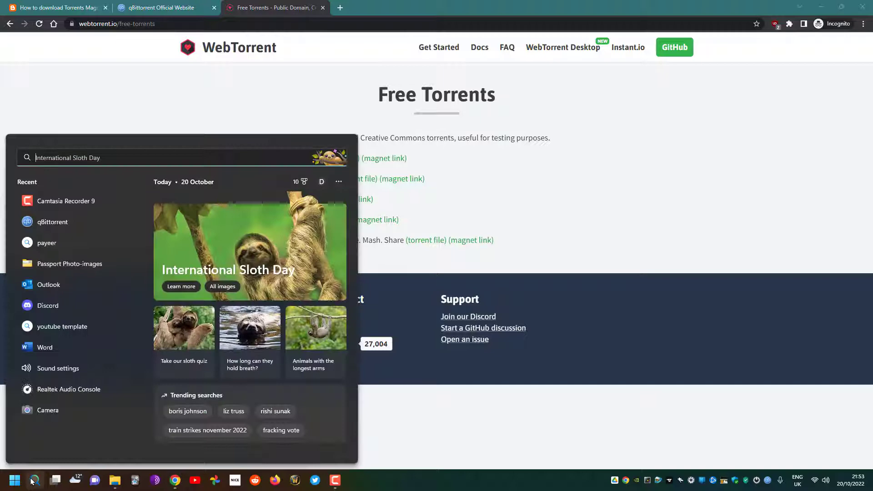
text(qbittorrent)
key(Return)
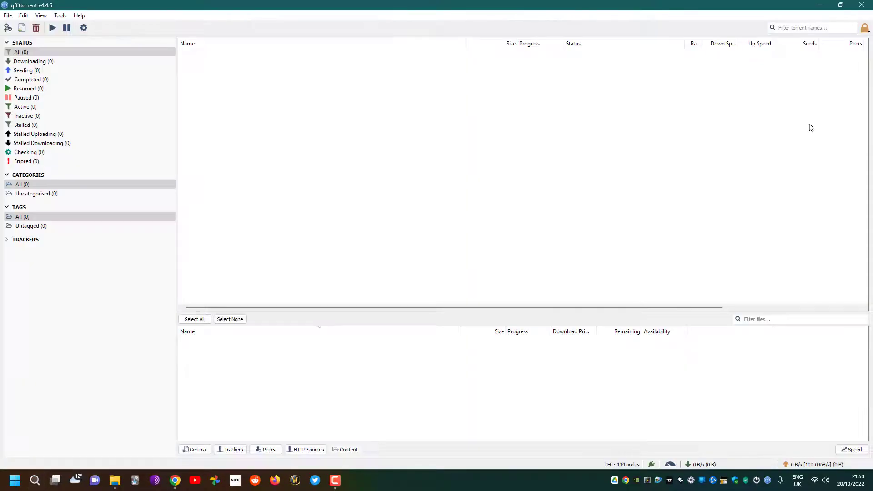
drag(413, 9, 675, 108)
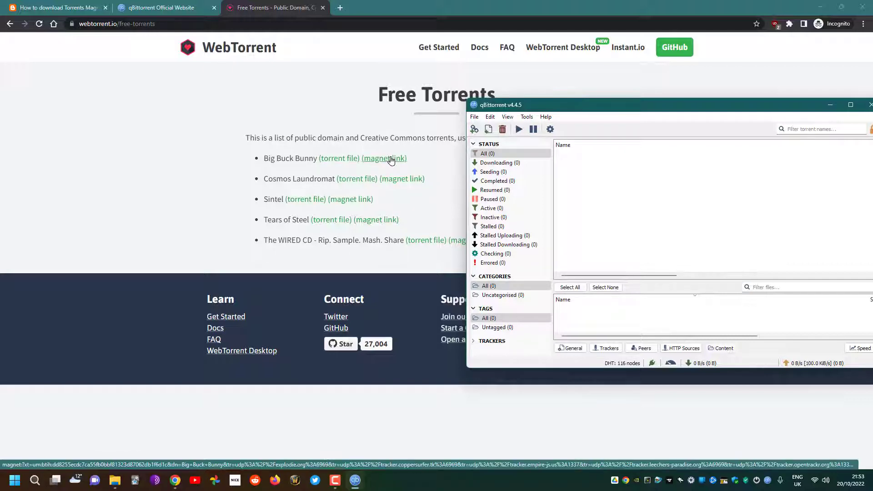
- Copy Big Buck Bunny's magnet link, open it in qBittorrent, and confirm downloading to D:\Downloads
right_click(390, 159)
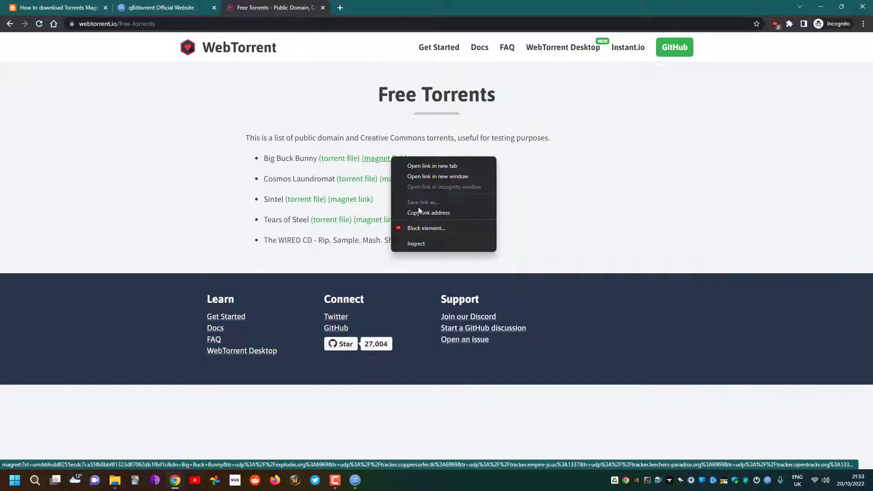
click(420, 212)
click(400, 160)
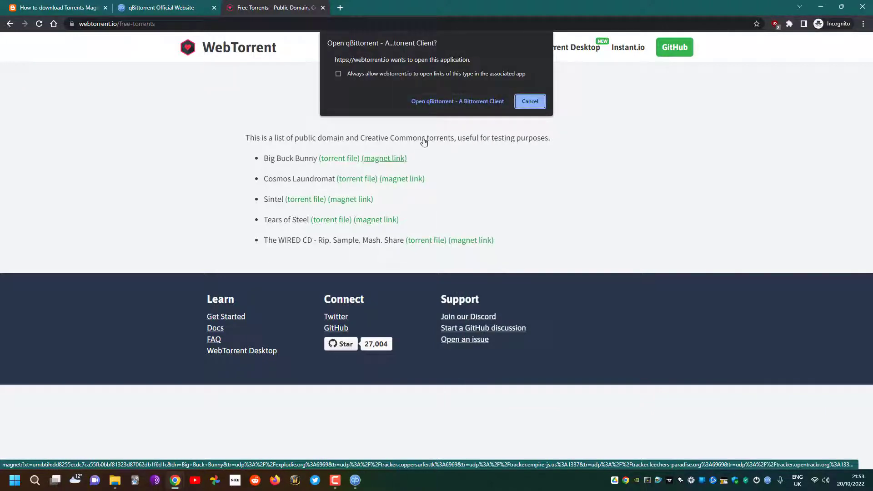
click(445, 101)
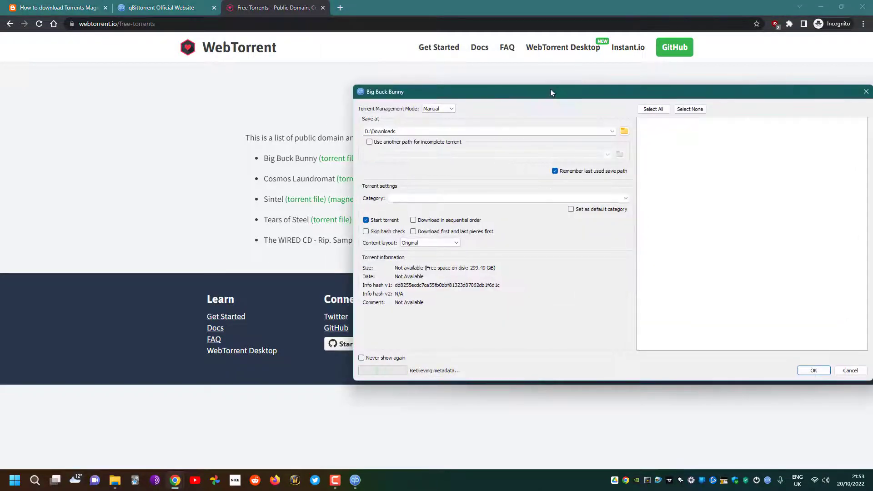
drag(550, 89, 395, 67)
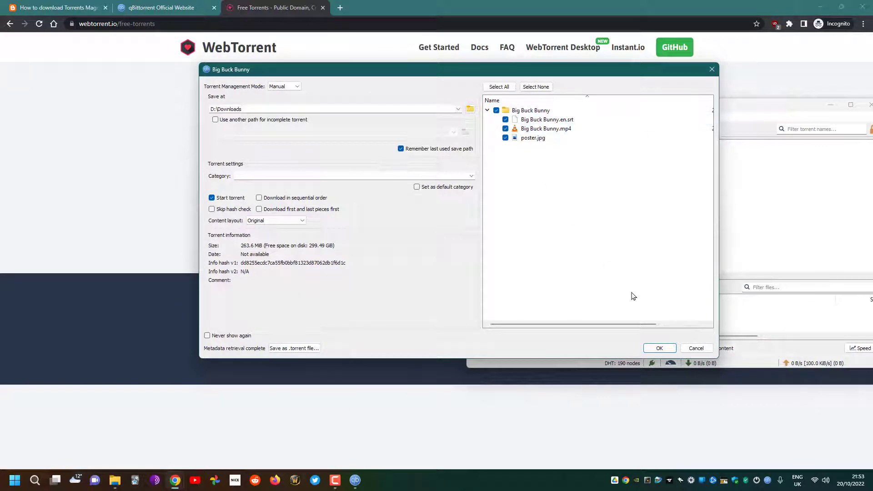
click(660, 348)
drag(693, 106, 473, 72)
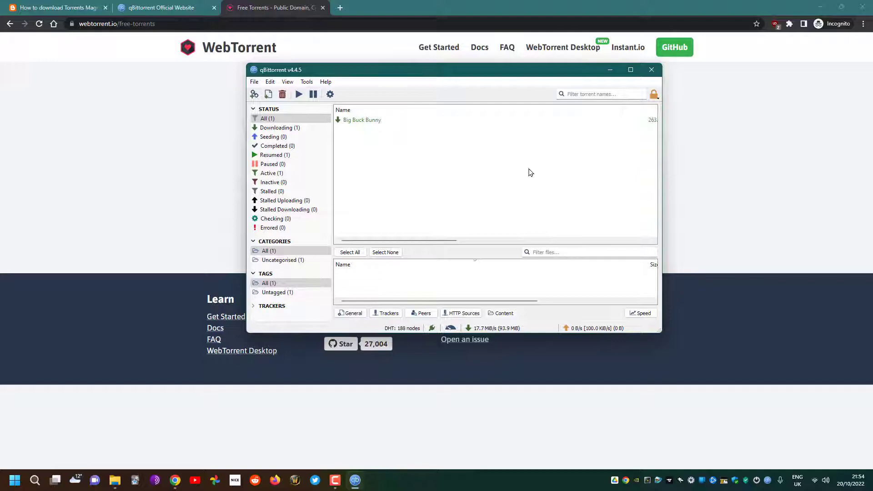
- Maximize qBittorrent to confirm Big Buck Bunny at 100% and seeding, then restore and centre it
click(631, 69)
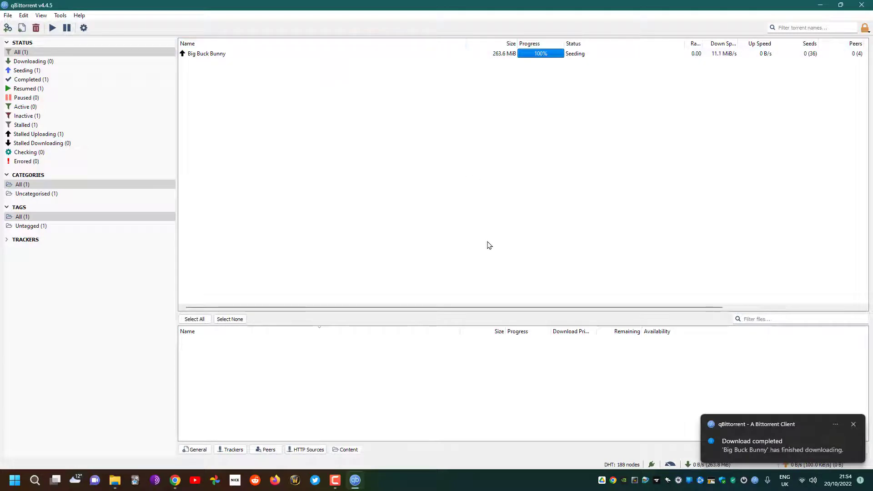
click(841, 5)
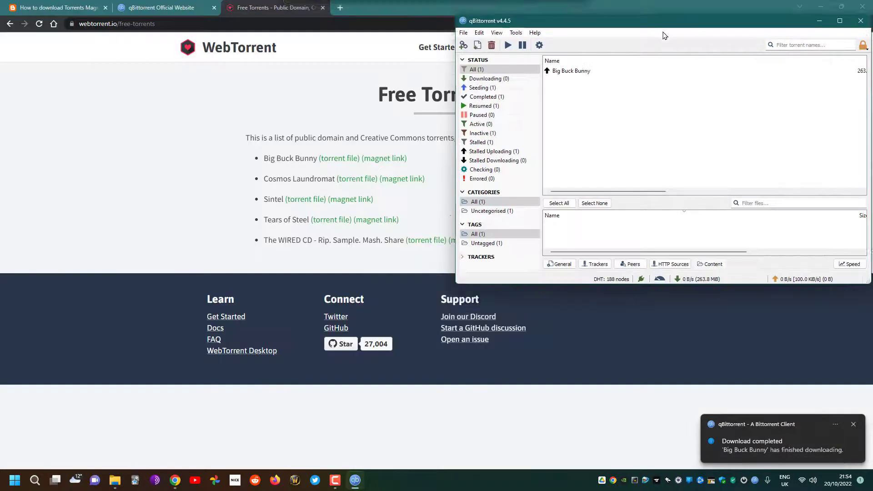
drag(735, 35, 395, 128)
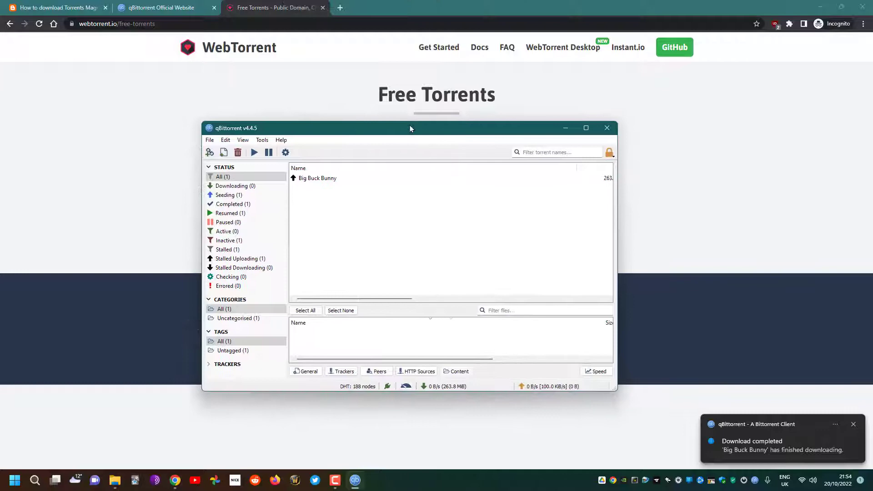
- Return to the Torrents Magnets blog post with qBittorrent on top showing poster.jpg and Big Buck Bunny.mp4
click(192, 4)
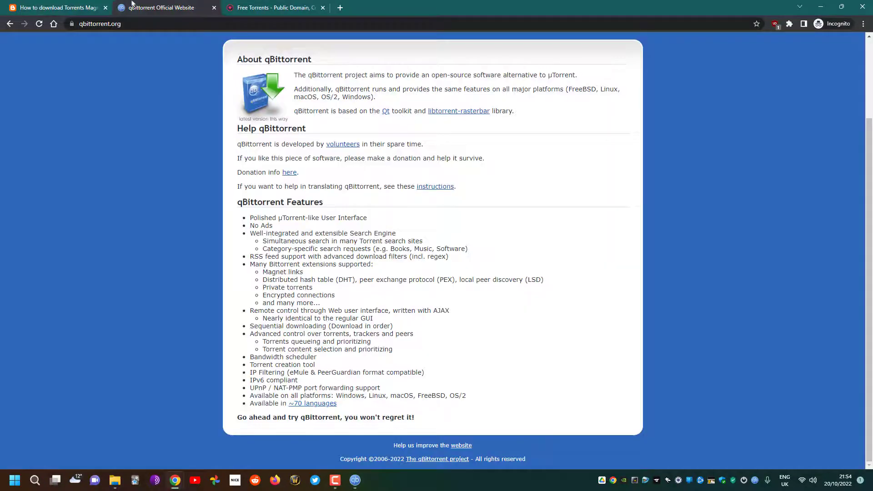
click(69, 6)
scroll(506, 174, up, 15)
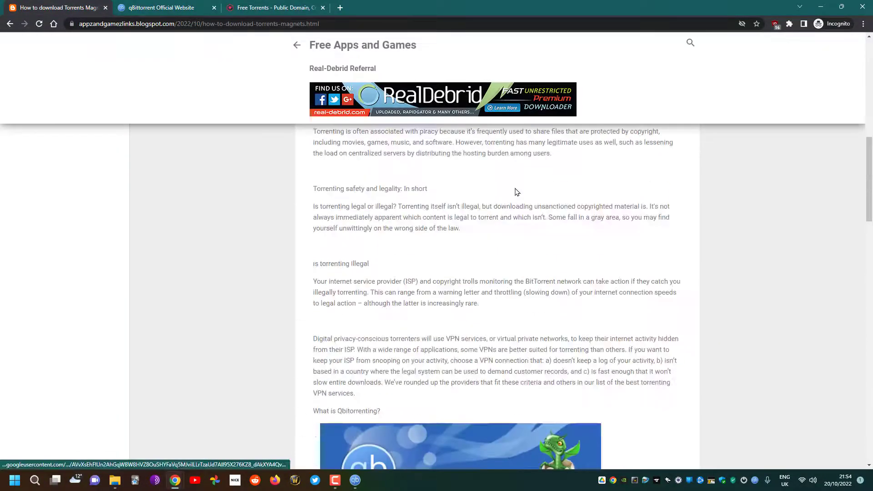
scroll(529, 218, up, 4)
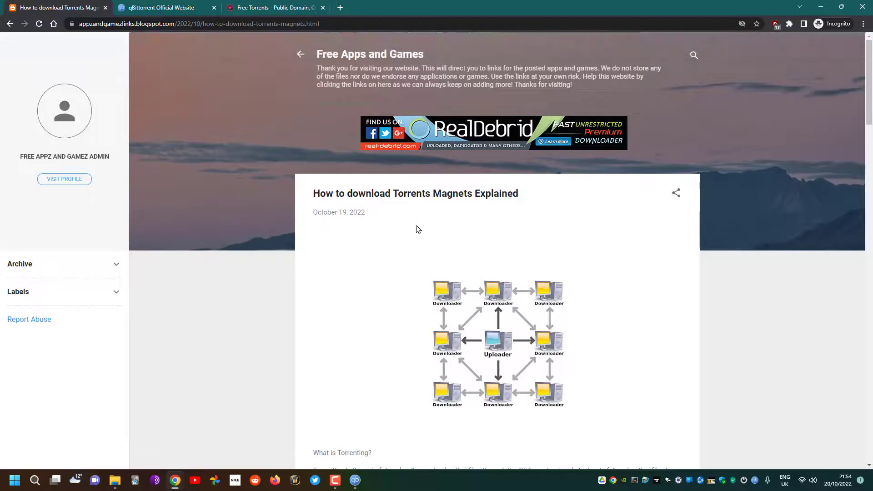
scroll(498, 258, down, 1)
scroll(548, 255, down, 3)
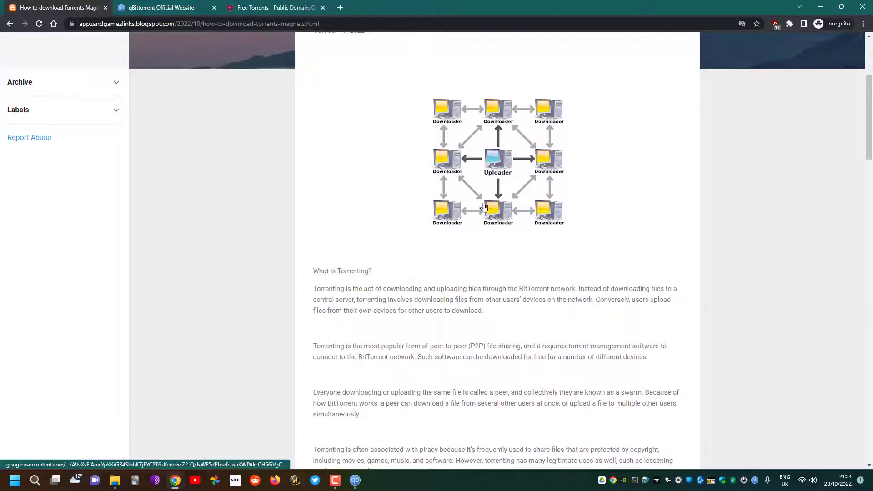
click(355, 480)
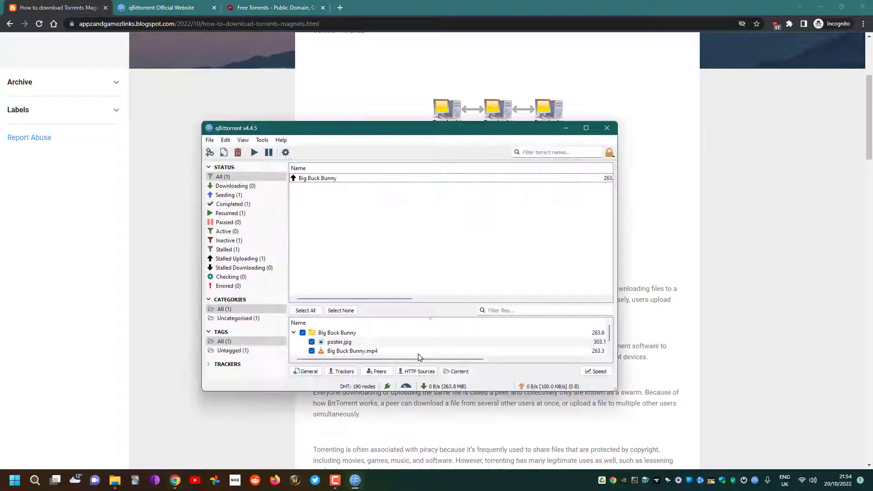
drag(388, 130, 400, 98)
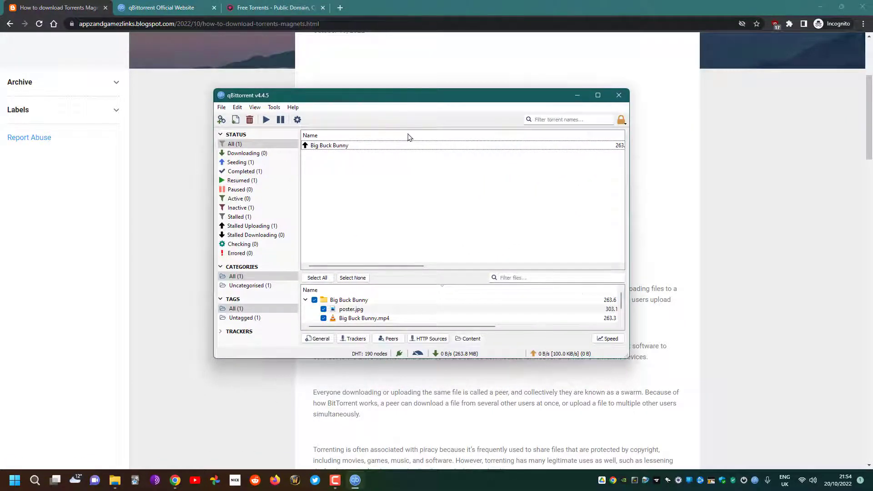